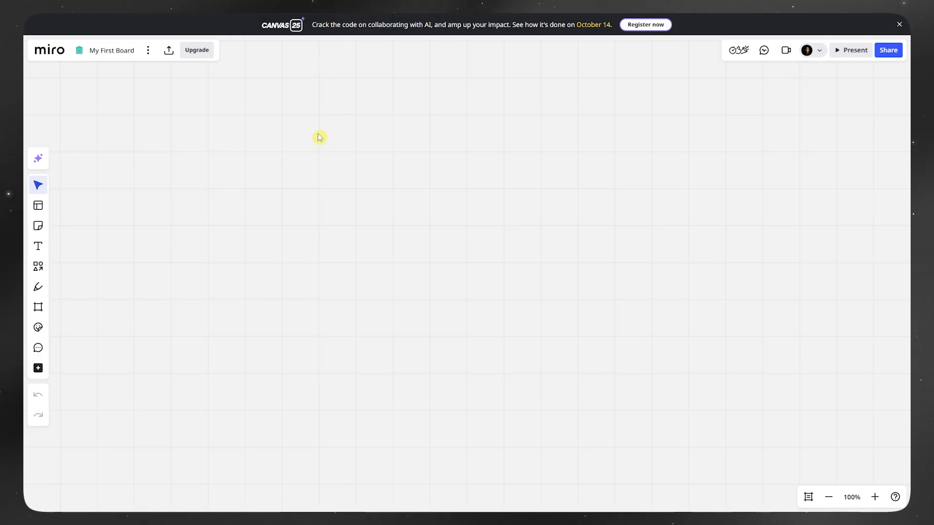
drag(275, 177, 464, 170)
key(space)
scroll(582, 198, down, 5)
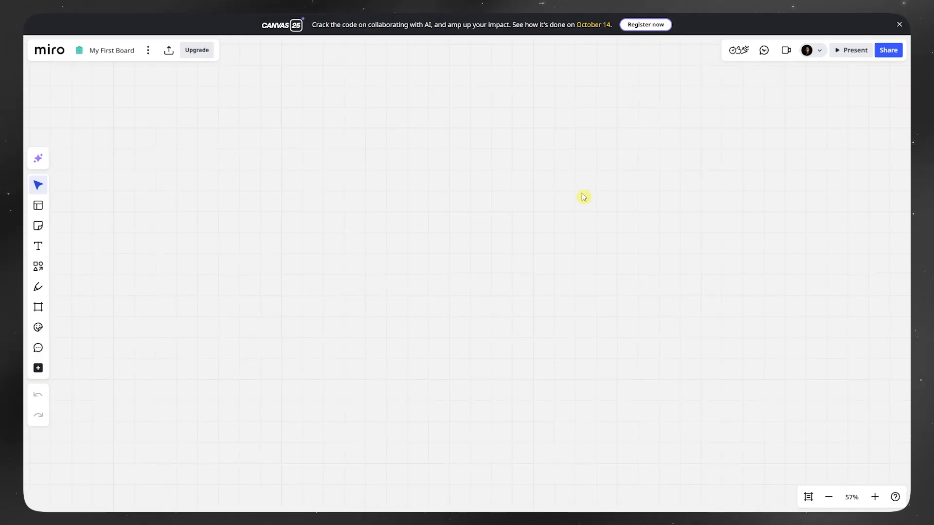
scroll(584, 197, up, 2)
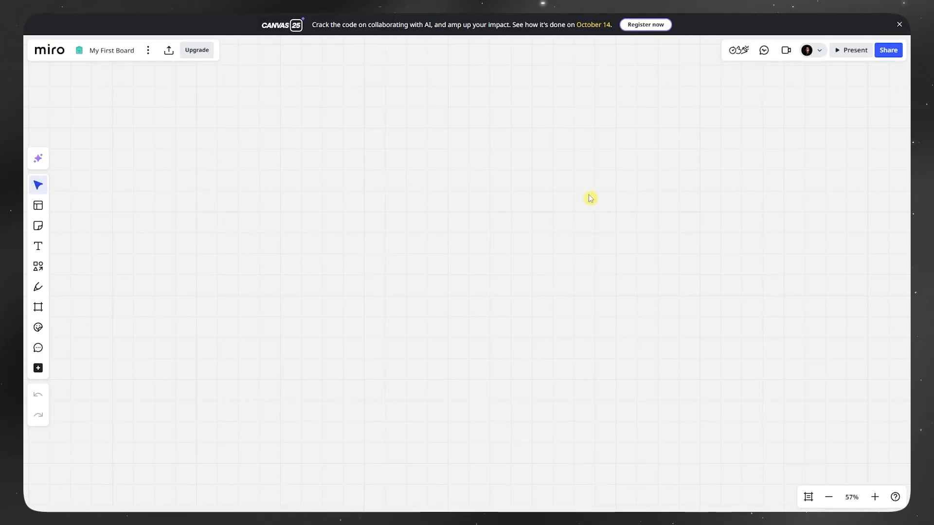
Generate an AI flowchart with the prompt "I want a flowchart about the process of making a hotdog"
click(39, 162)
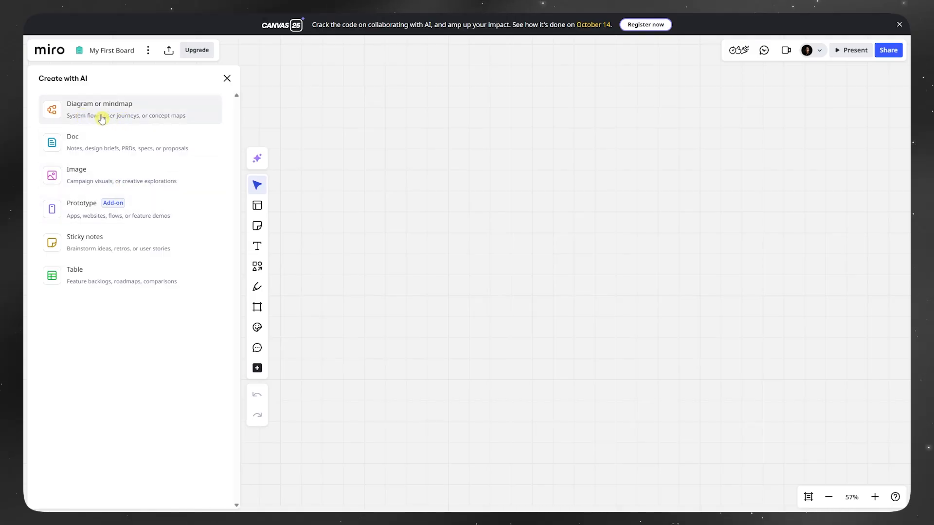
click(77, 110)
click(103, 308)
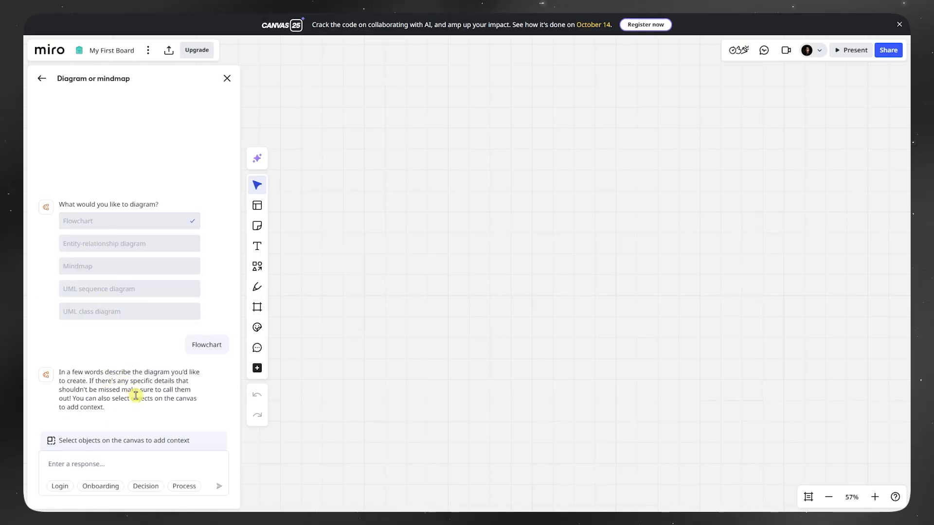
click(134, 459)
text(i WA)
key(BackSpace)
key(BackSpace)
key(BackSpace)
key(BackSpace)
text(I want a flowchart about)
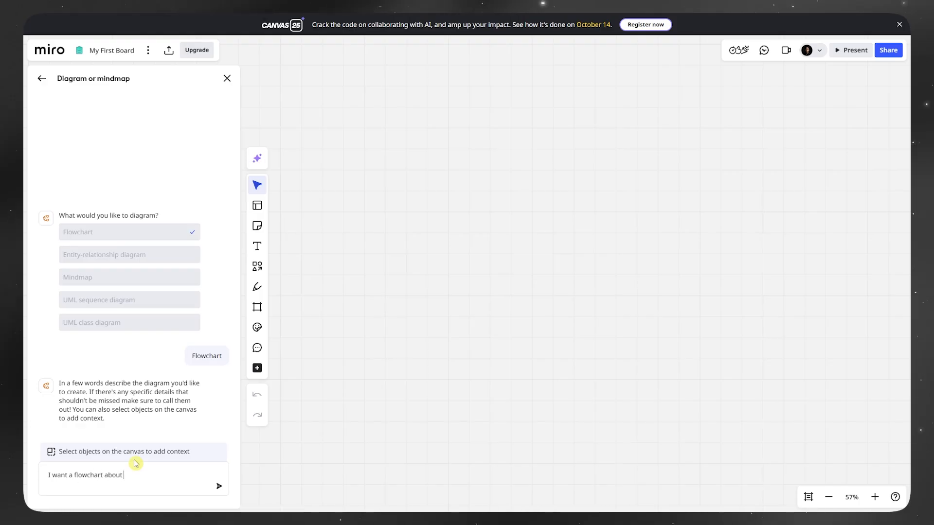
text( the process of making a hotdog)
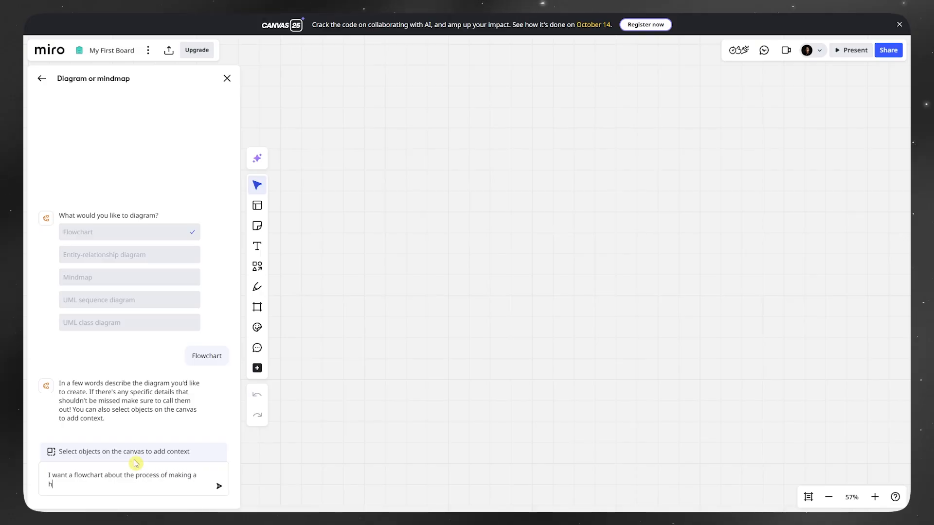
click(219, 489)
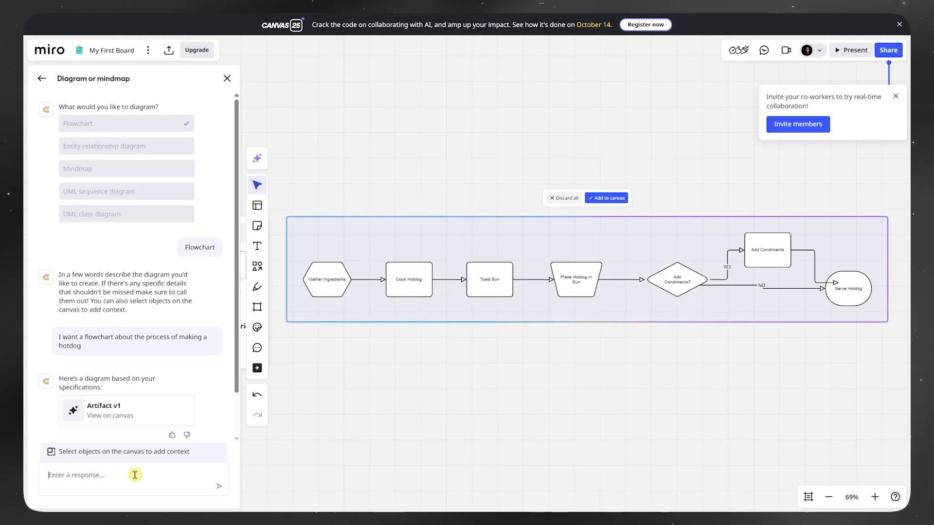
Request the revision "I want the chart to be vertically aligned" from the AI and add the revised diagram to the canvas
text(I want the chart to be)
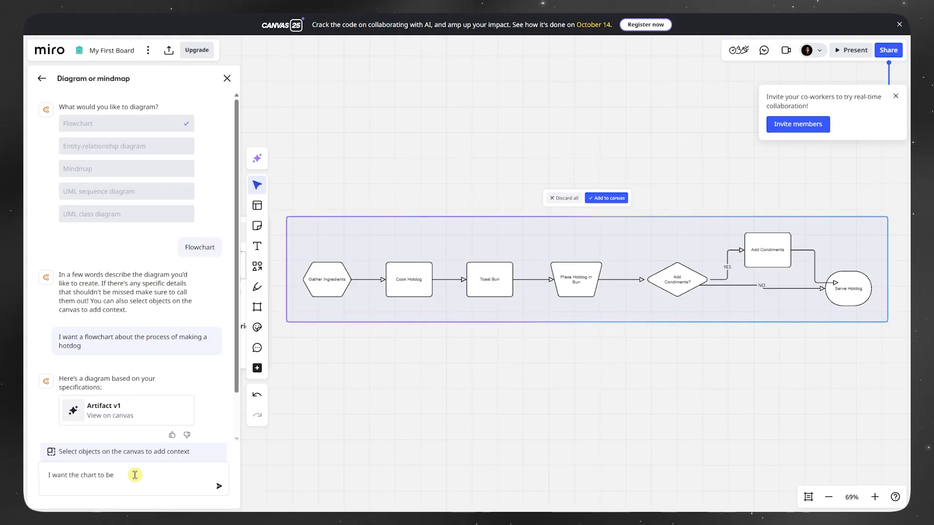
text(vertically alig)
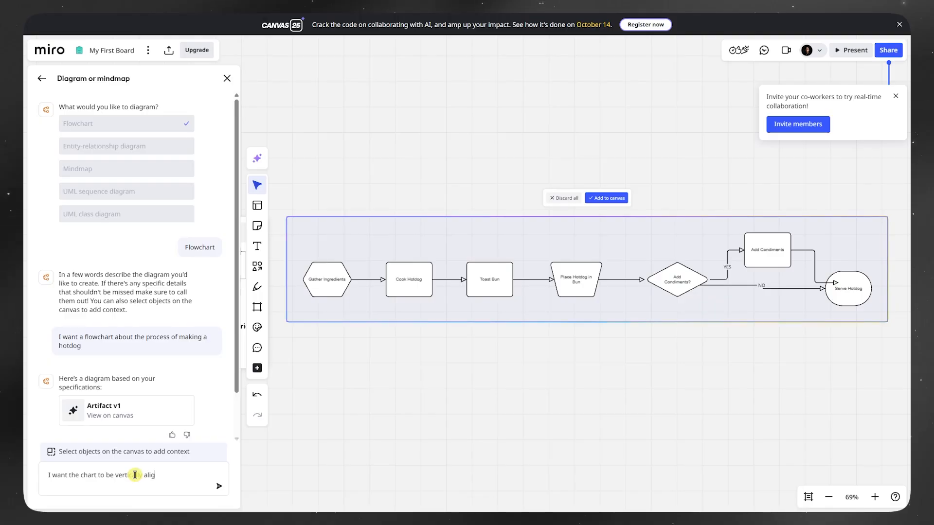
key(Return)
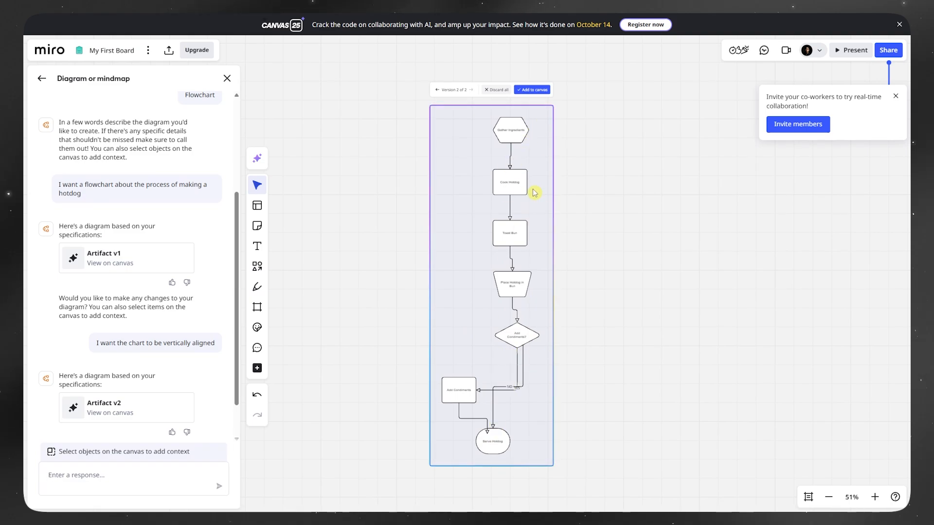
click(536, 91)
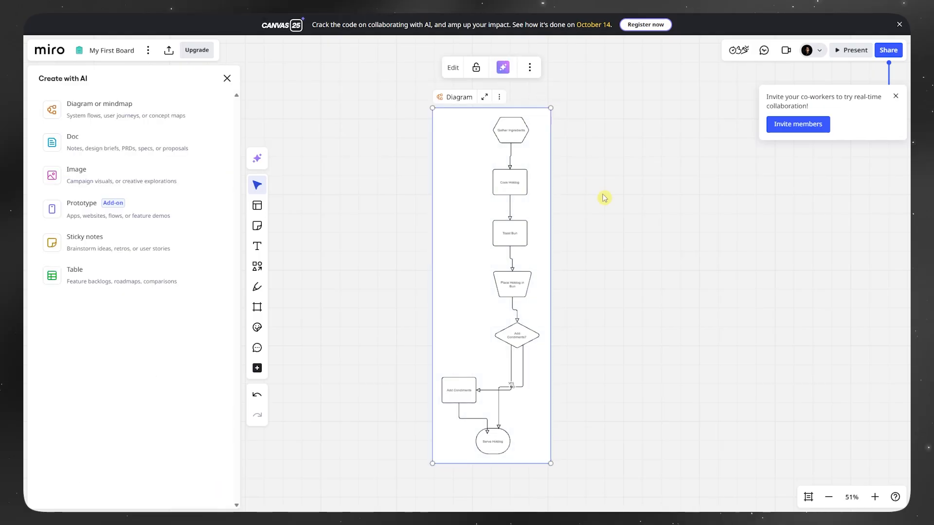
Give the Gather Ingredients hexagon a light yellow fill and a dark red border
scroll(503, 198, up, 10)
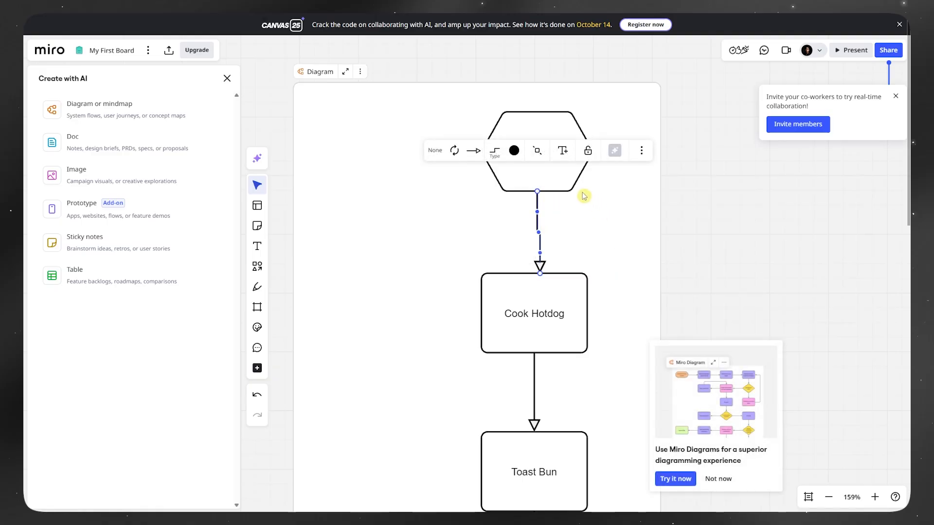
click(562, 181)
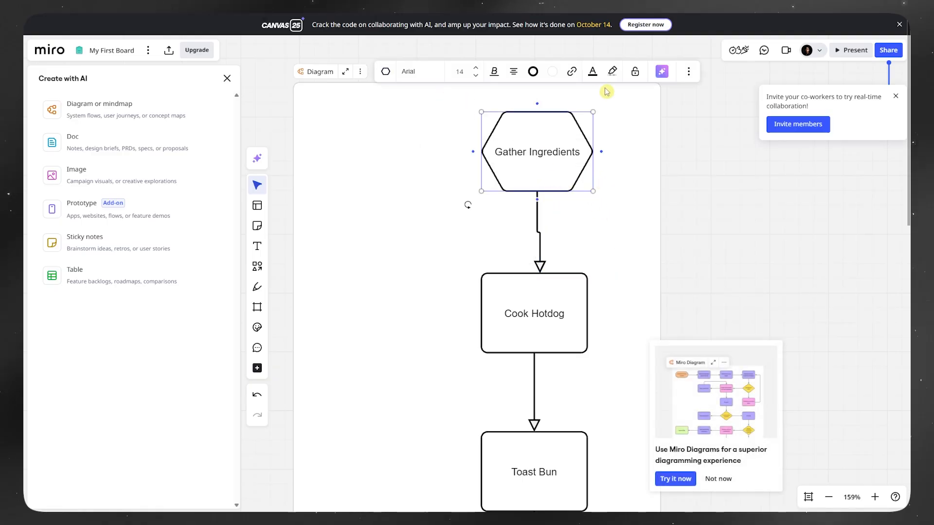
click(533, 71)
click(552, 72)
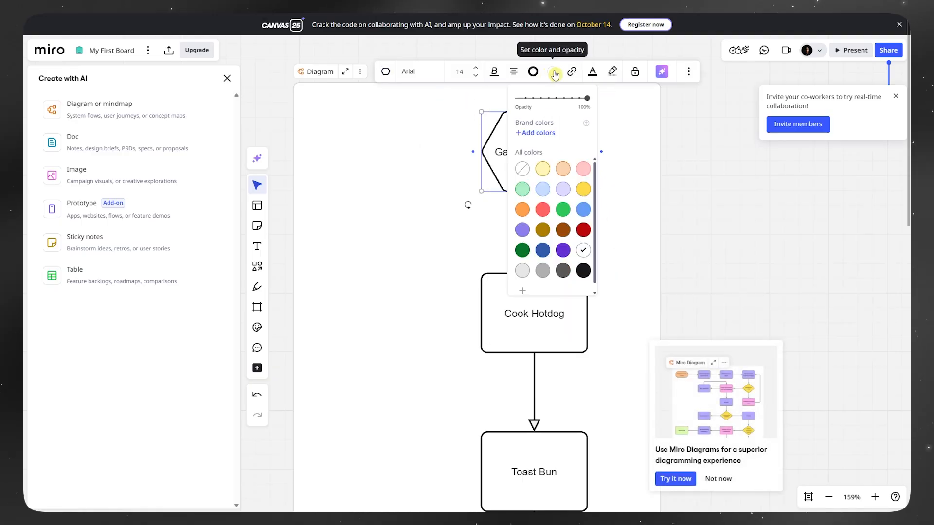
click(542, 169)
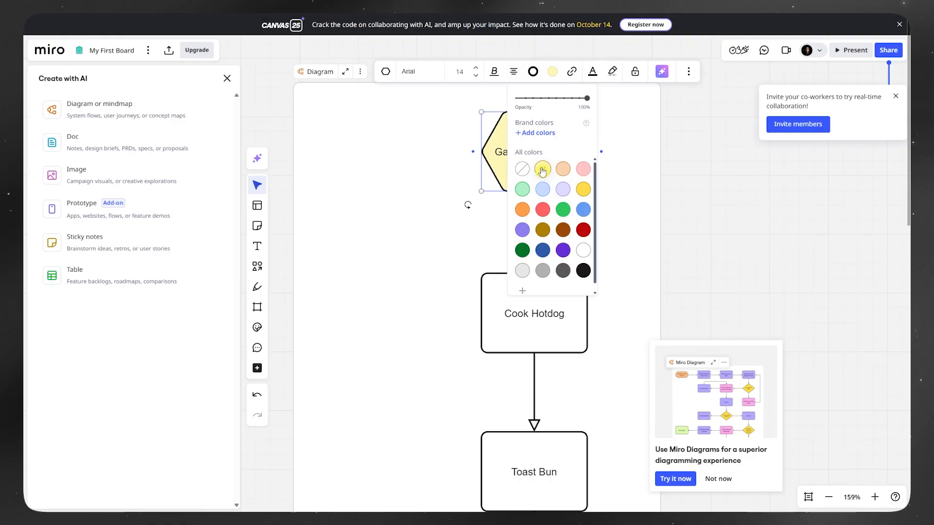
click(533, 72)
click(564, 281)
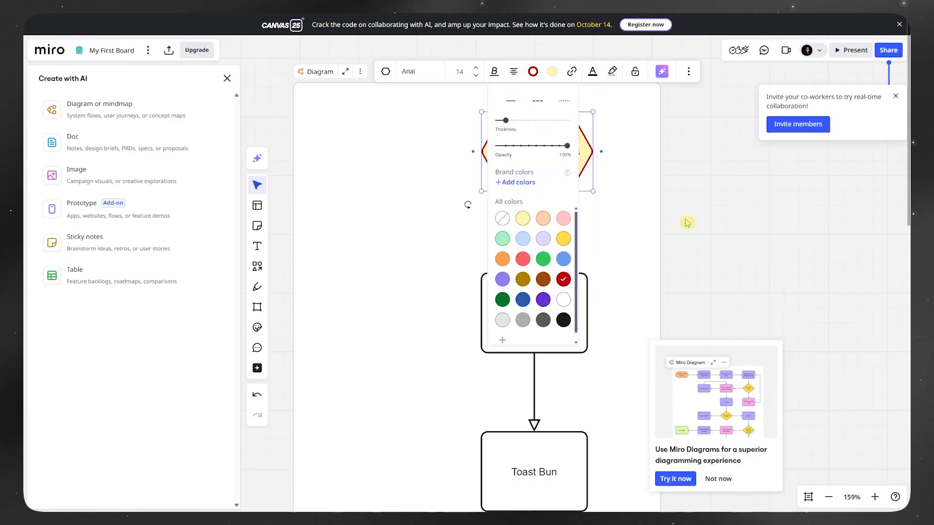
click(675, 148)
Set the Gather Ingredients text to the Bangers font at size 36
click(541, 154)
click(540, 151)
triple_click(540, 151)
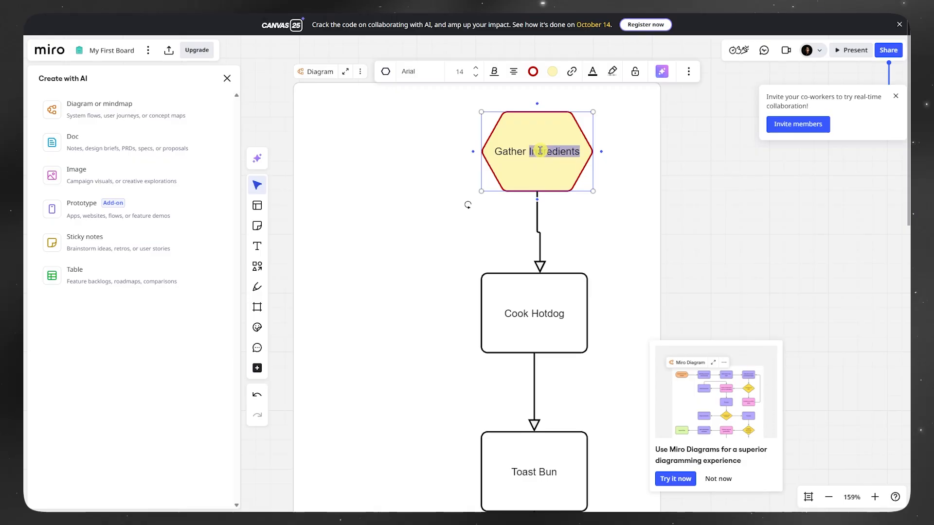
click(427, 74)
click(431, 175)
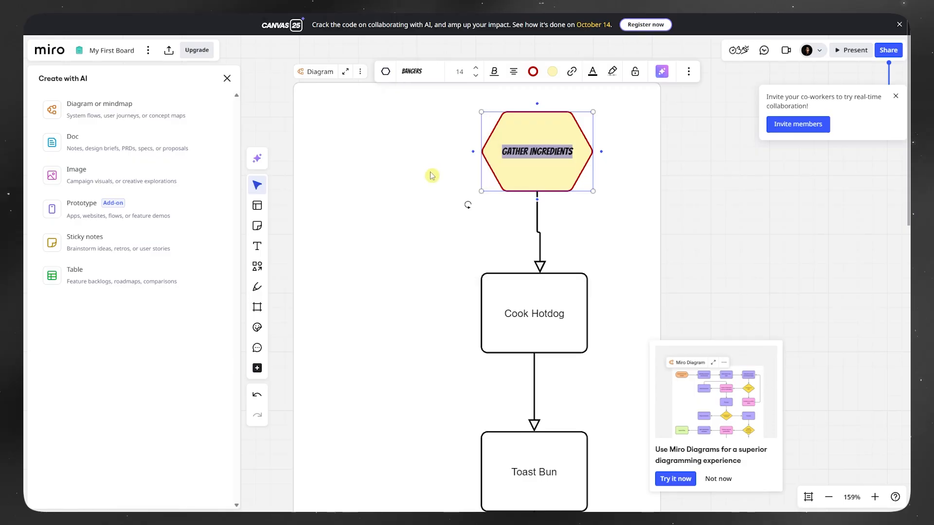
click(459, 72)
click(460, 189)
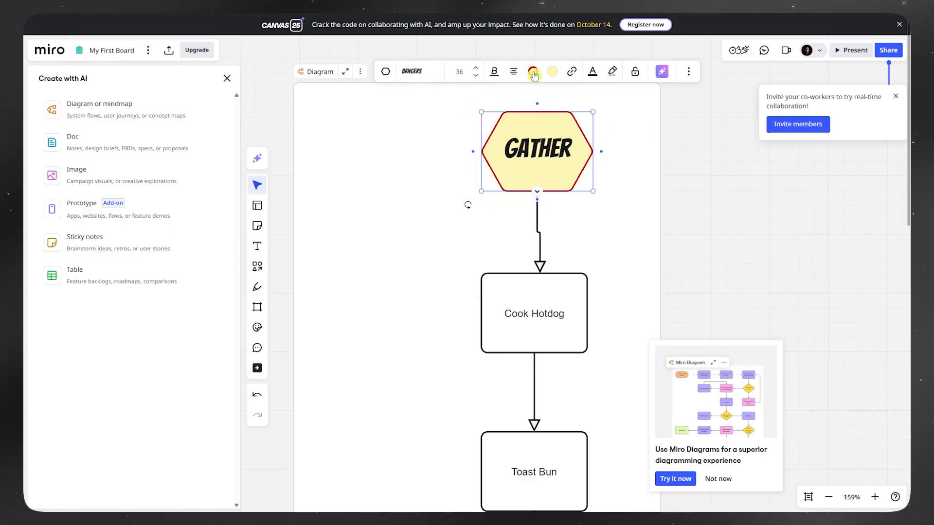
Color the Gather Ingredients text yellow and set its font size to 12
click(592, 71)
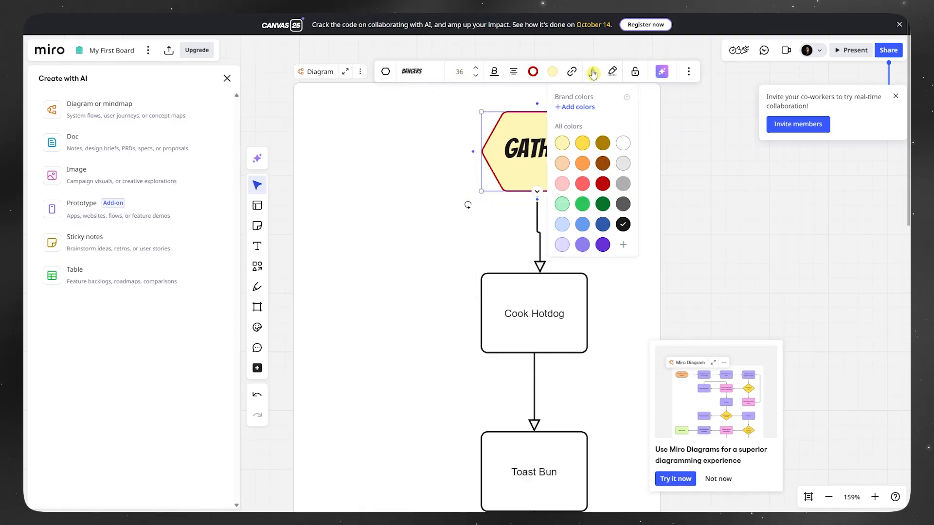
click(601, 148)
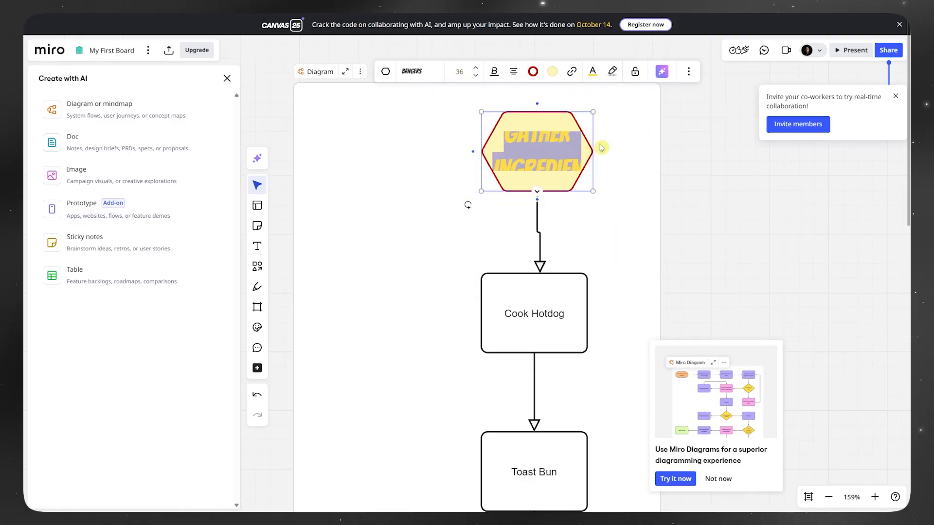
click(459, 72)
click(459, 114)
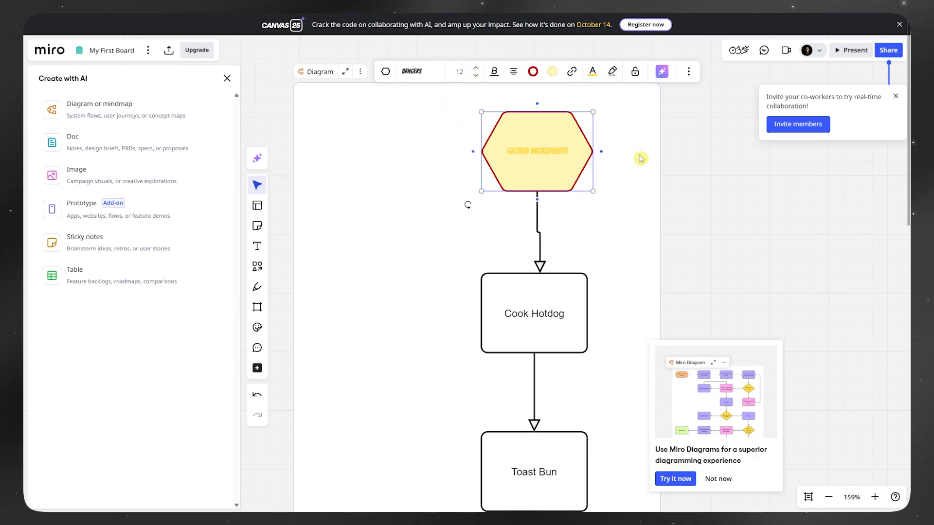
click(727, 171)
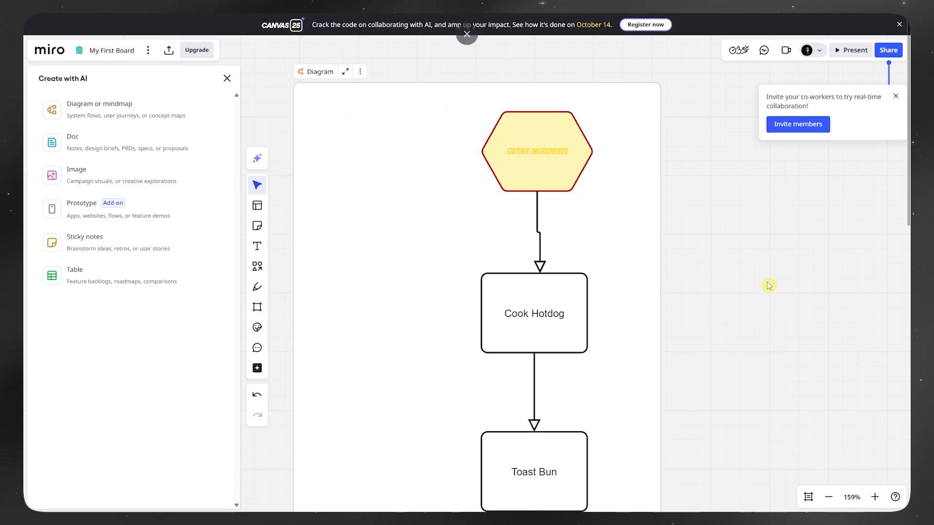
Fill the Cook Hotdog box with light orange
scroll(569, 271, down, 5)
scroll(573, 274, down, 4)
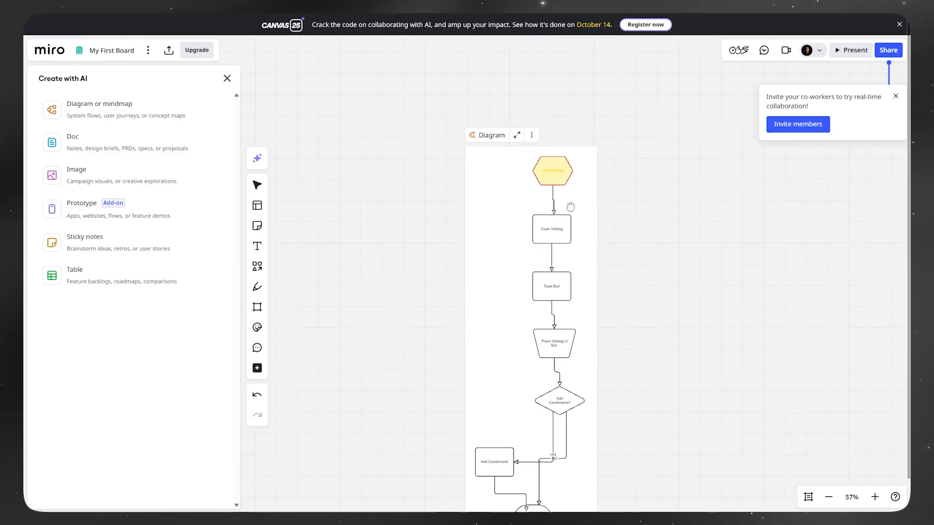
click(560, 185)
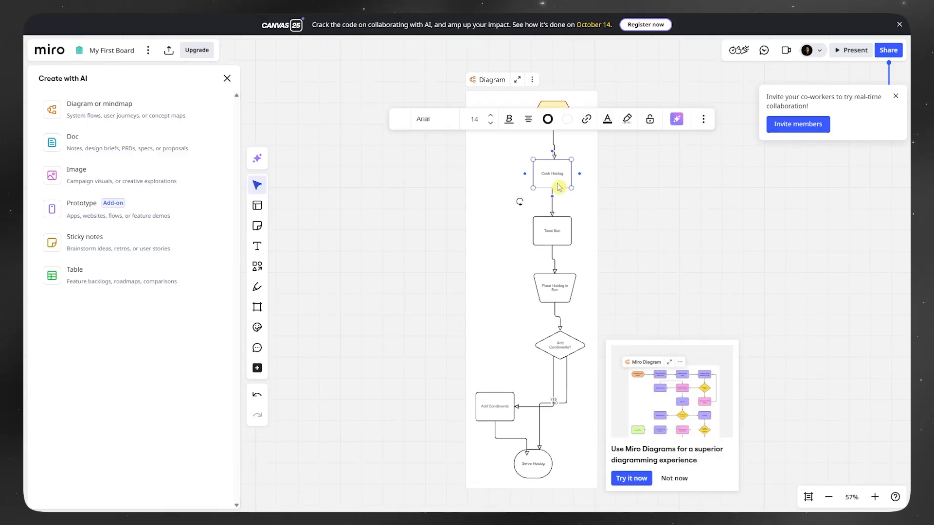
click(567, 119)
click(575, 214)
Fill the Toast Bun box with light pink
click(563, 247)
click(559, 239)
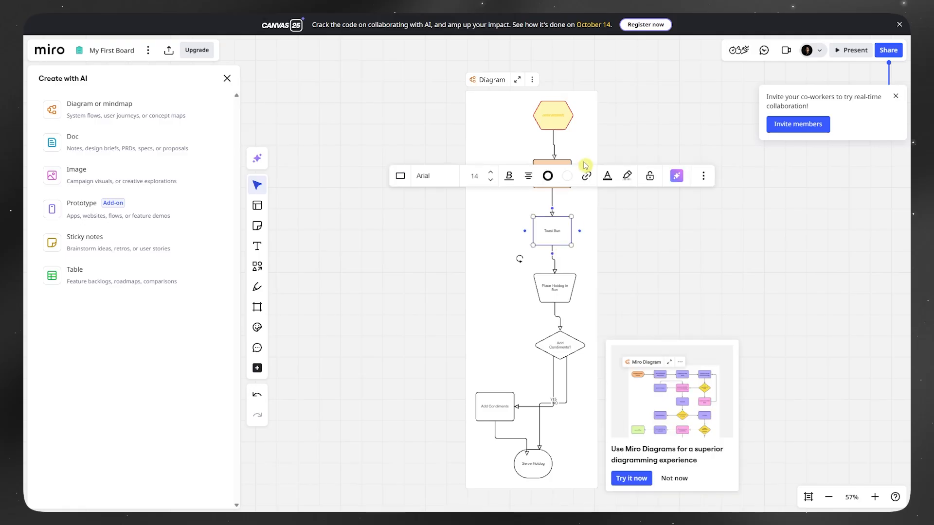
click(567, 175)
click(598, 273)
click(649, 274)
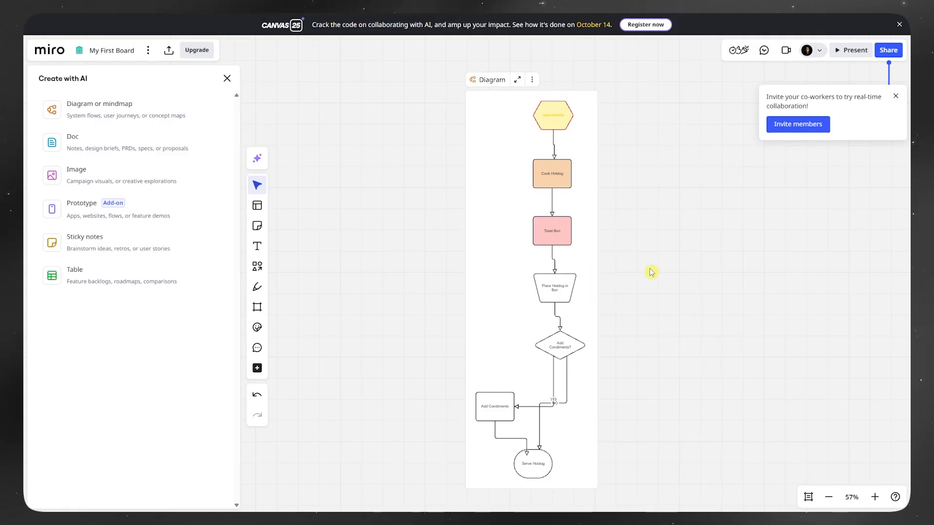
Fill the Place Hotdog in Bun trapezoid with light orange
click(561, 301)
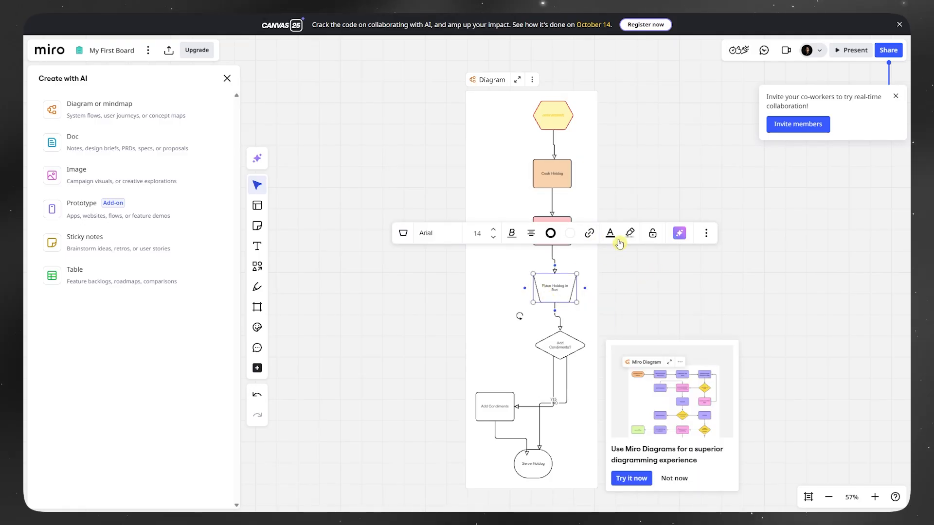
click(569, 233)
click(579, 332)
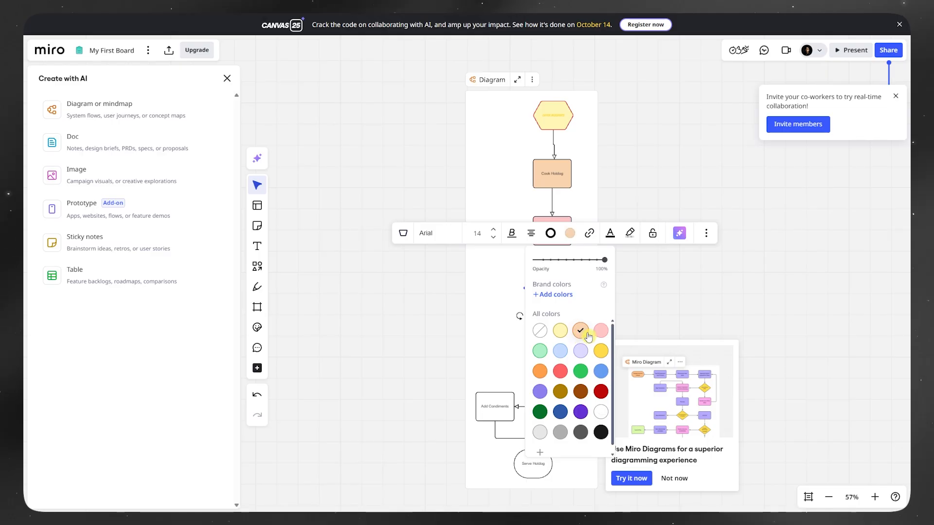
click(640, 318)
Fill the Add Condiments? diamond with green and the Add Condiments box with dark gray
click(571, 354)
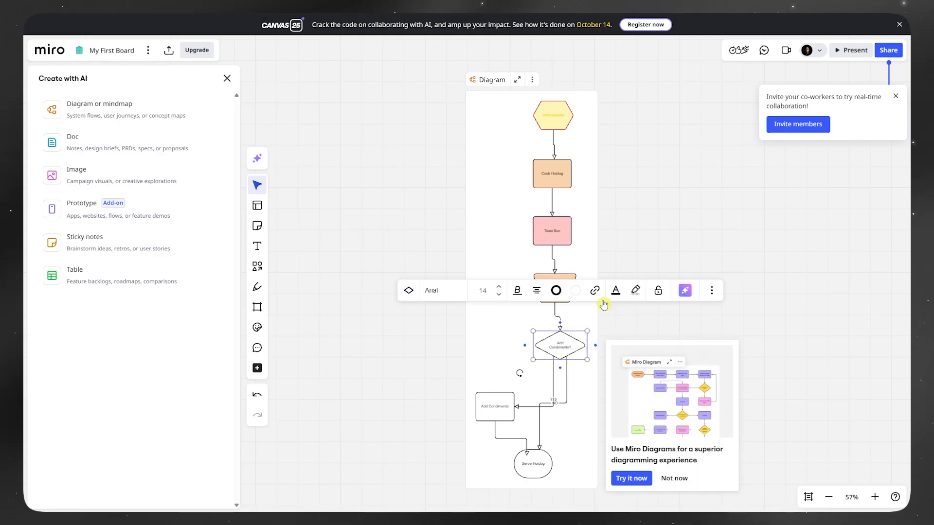
click(576, 296)
click(585, 192)
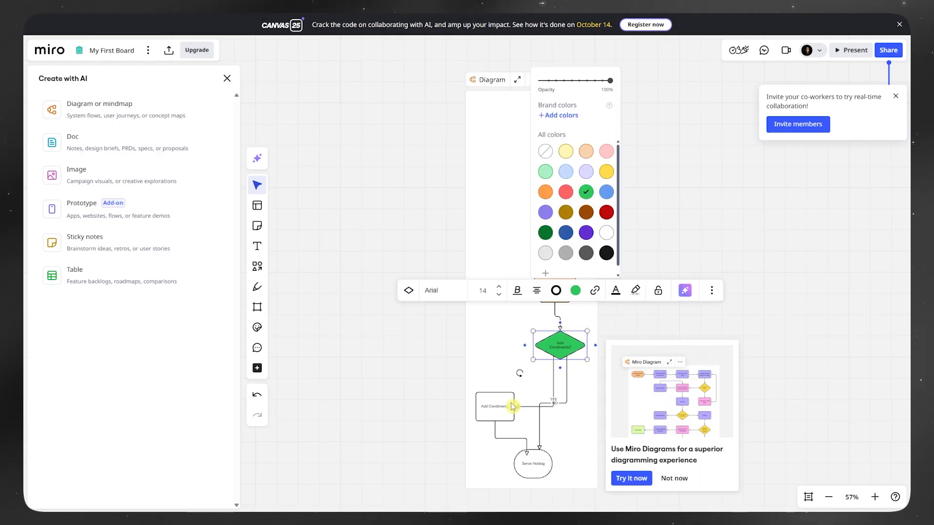
click(506, 411)
click(510, 352)
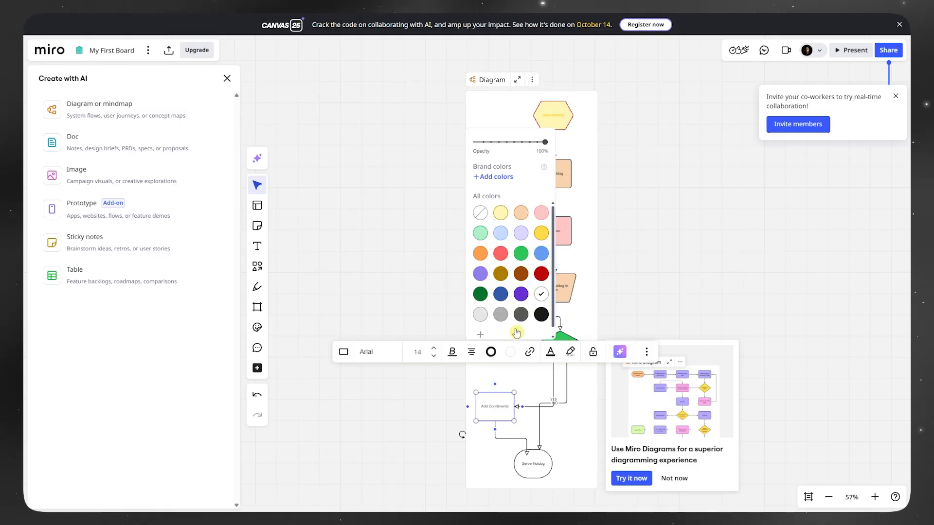
click(520, 315)
Fill the Serve Hotdog shape with dark blue and close the AI creation options
click(533, 461)
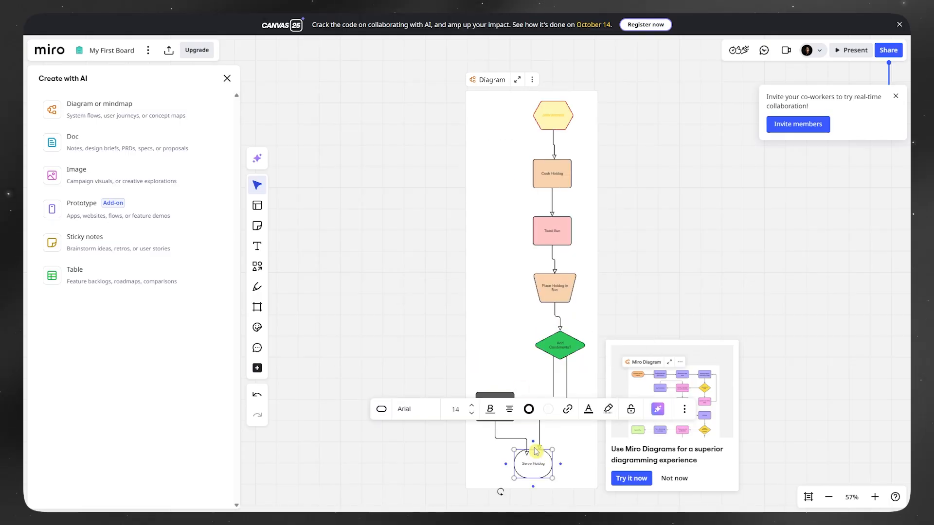
click(548, 409)
click(548, 409)
click(548, 408)
click(537, 352)
click(656, 298)
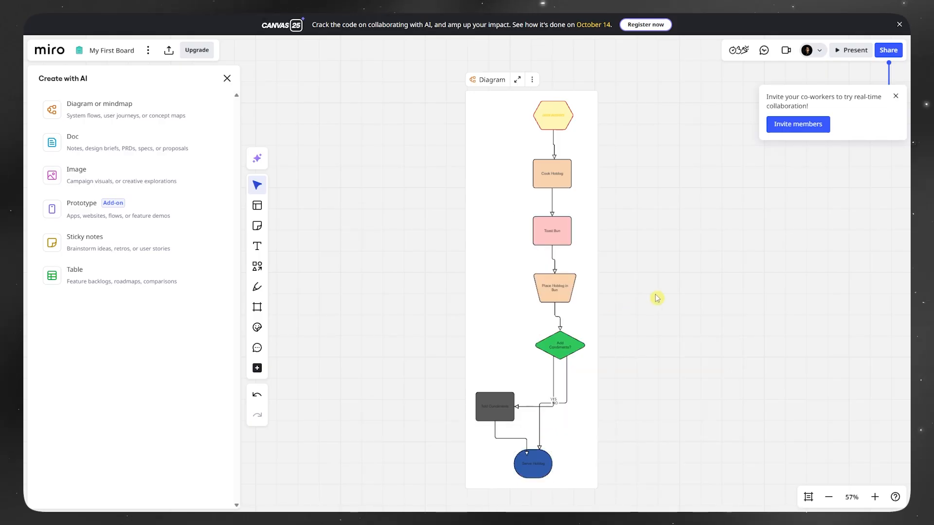
click(227, 79)
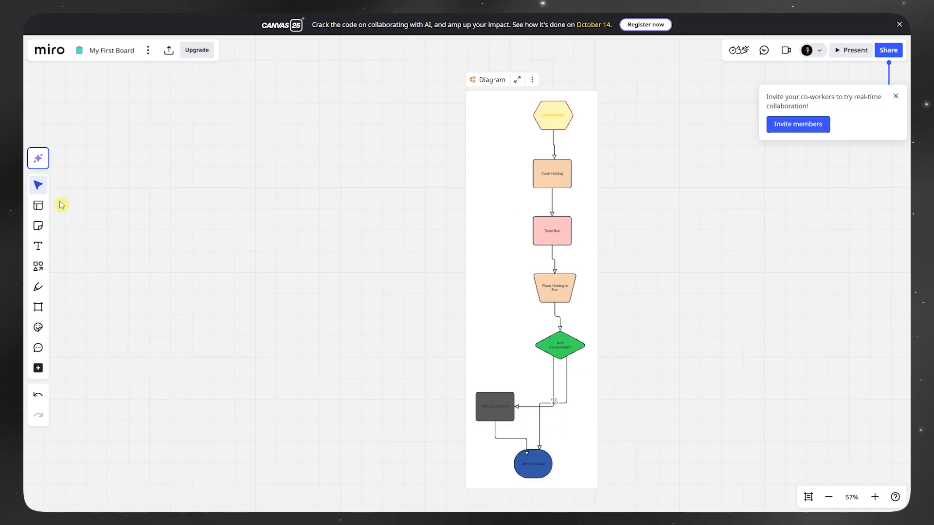
Draw an empty rounded rectangle on the blank canvas to the left of the hotdog diagram
click(39, 266)
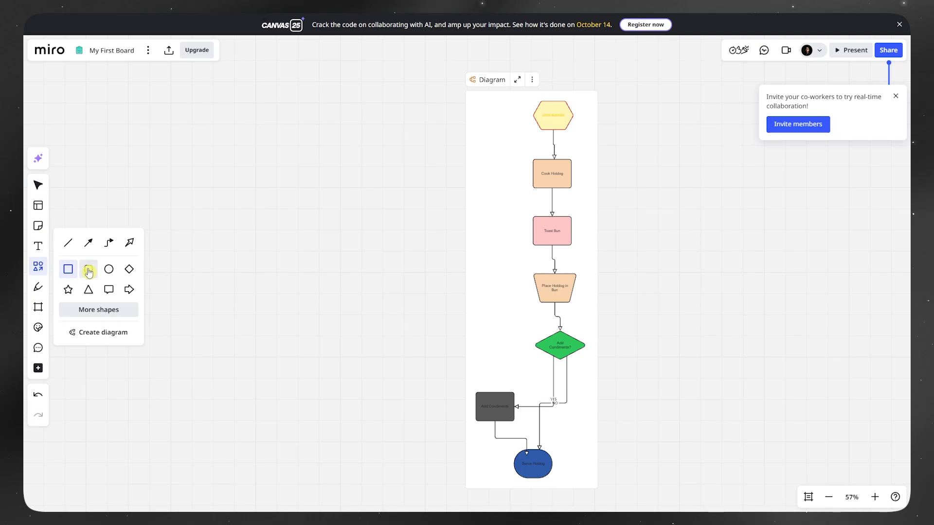
drag(232, 154, 331, 267)
click(286, 313)
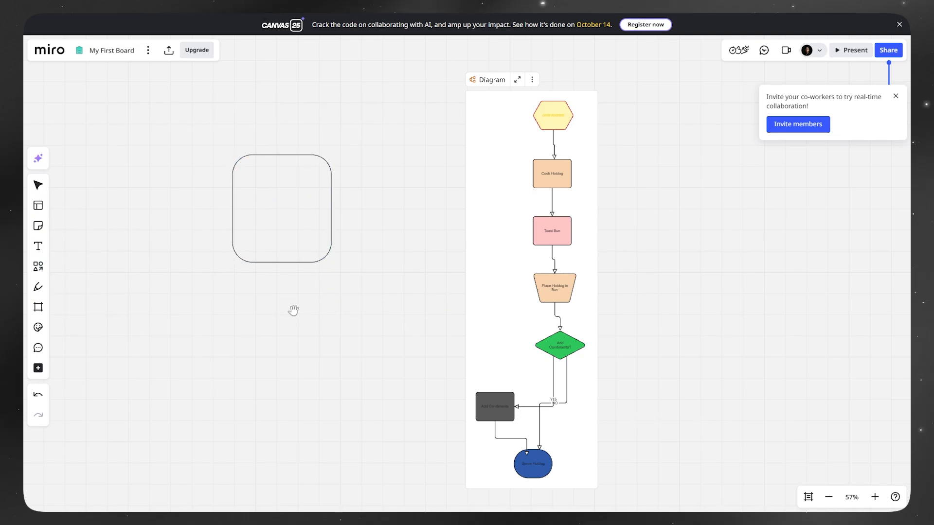
Draw a larger sharp-cornered rectangle to the left of the rounded rectangle, leaving it without text
scroll(300, 315, left, 5)
click(38, 266)
click(68, 269)
drag(149, 183, 274, 324)
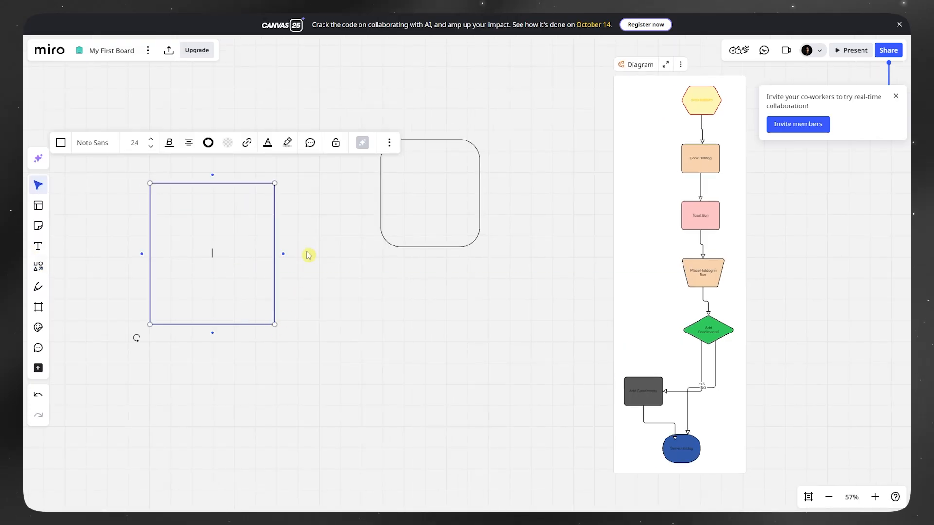
click(357, 291)
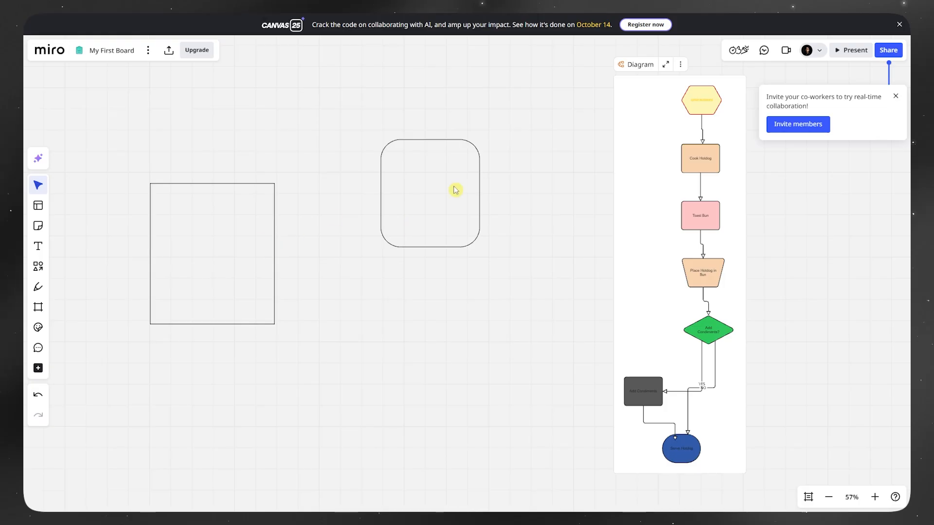
Connect the right side of the sharp-cornered rectangle to the left side of the rounded rectangle with a curved arrow
click(266, 252)
mouse_move(284, 256)
drag(284, 256, 380, 194)
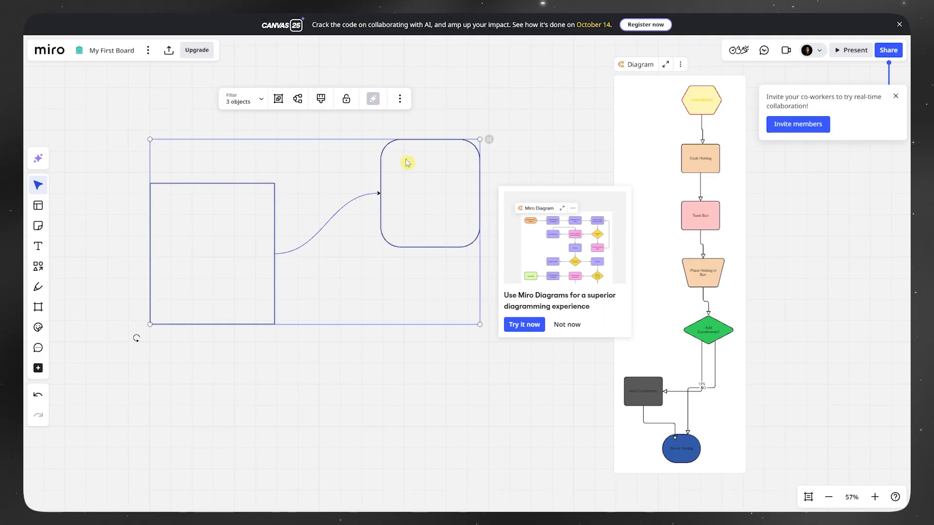
click(361, 379)
Thicken the border of the sharp-cornered rectangle to about the middle of the thickness range
drag(321, 287, 508, 246)
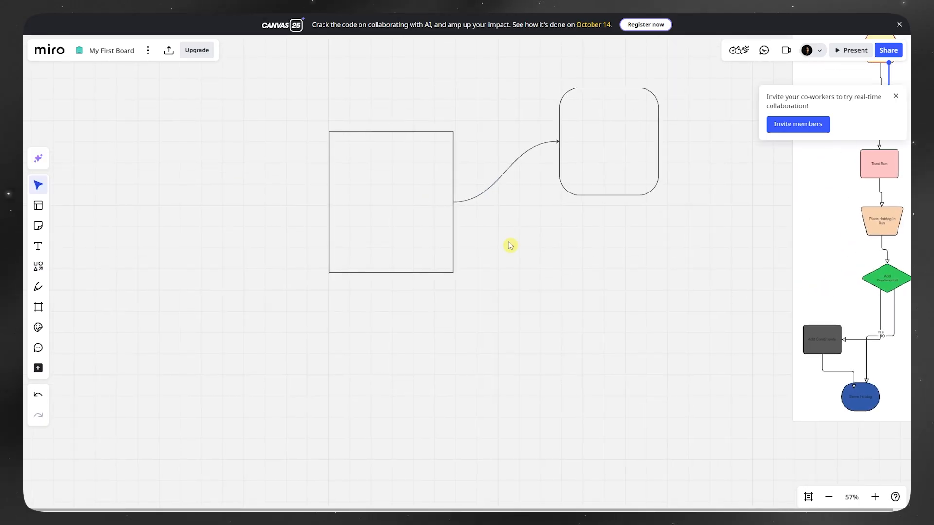
click(417, 137)
click(373, 91)
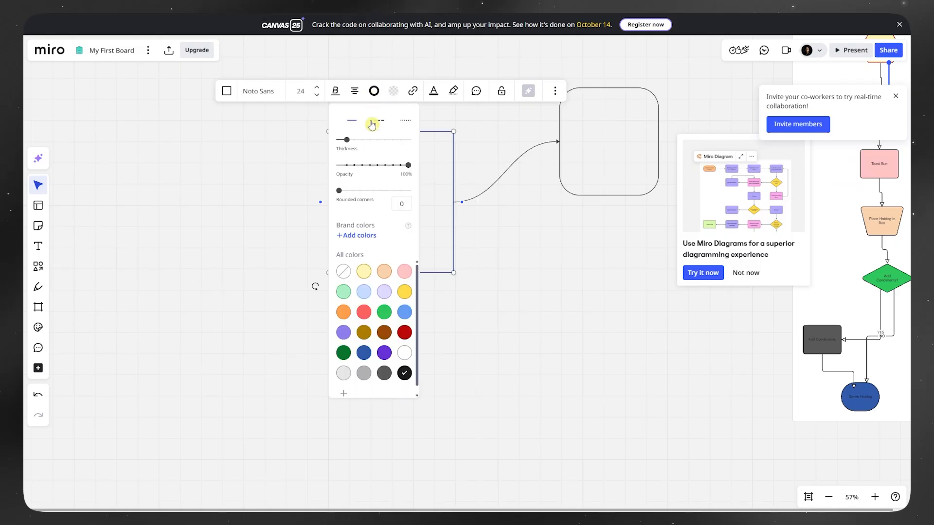
drag(347, 139, 377, 140)
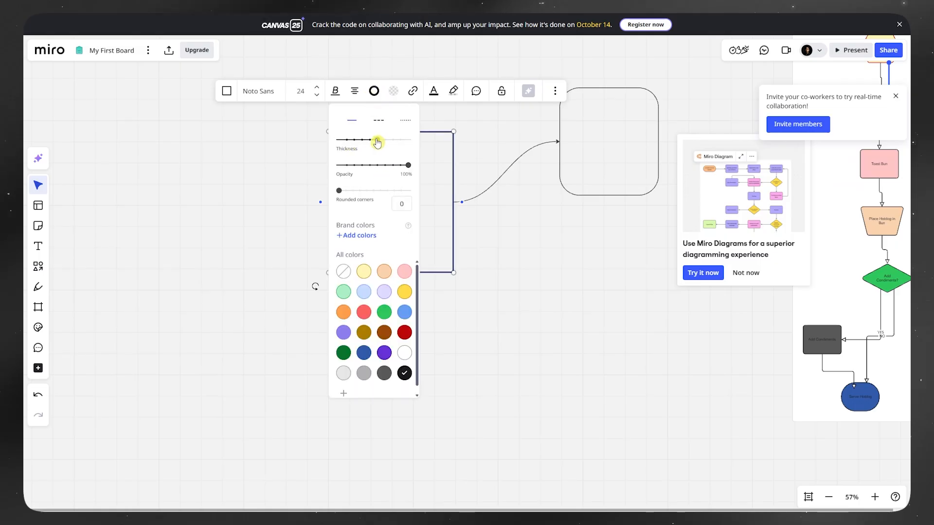
Make the rounded rectangle's border slightly thicker
click(570, 123)
click(591, 236)
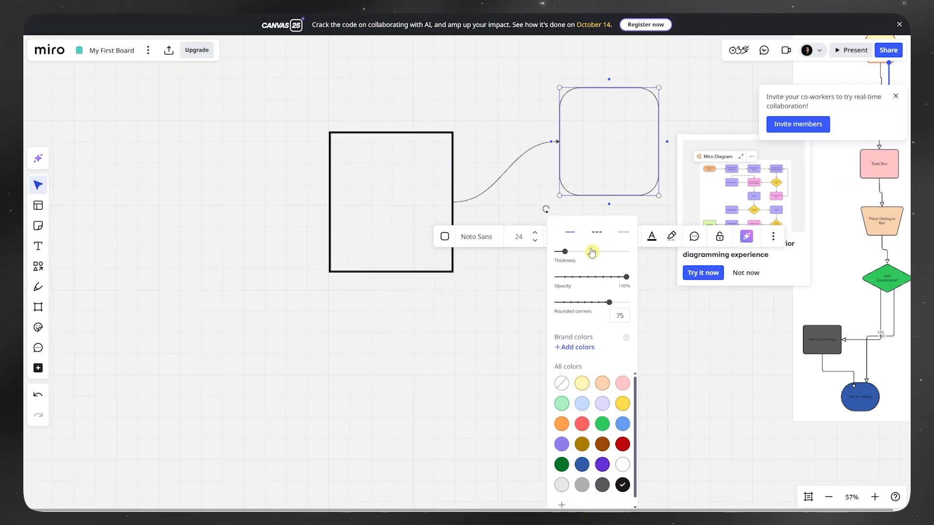
click(573, 251)
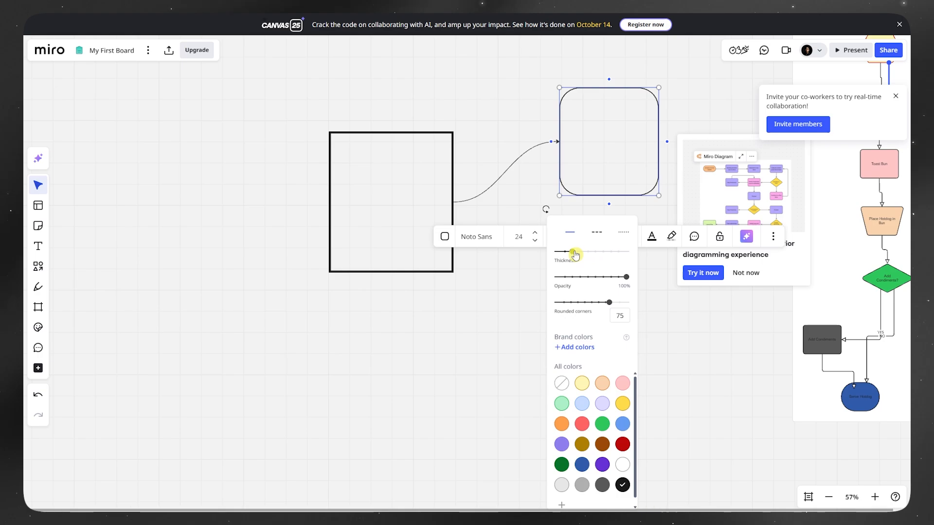
Thicken the curved connector arrow between the two rectangles, keeping its curved, solid line style
click(504, 171)
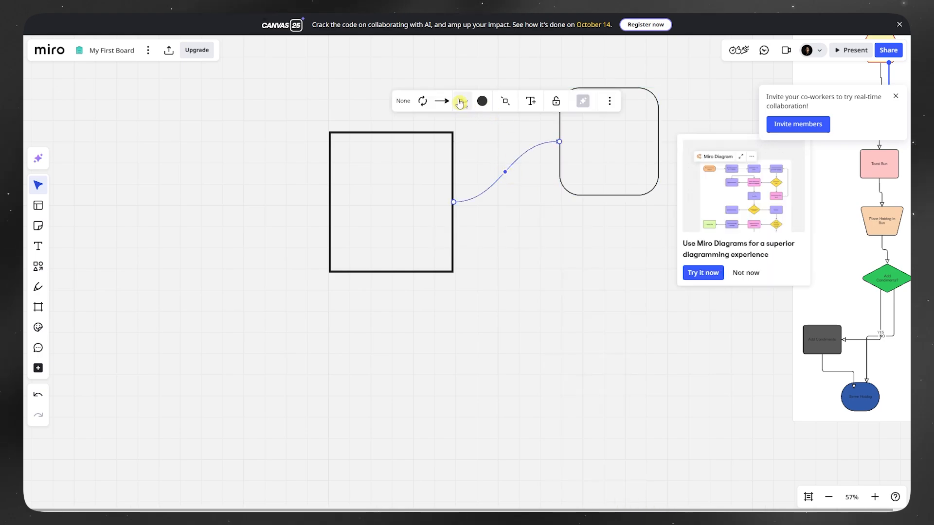
click(462, 100)
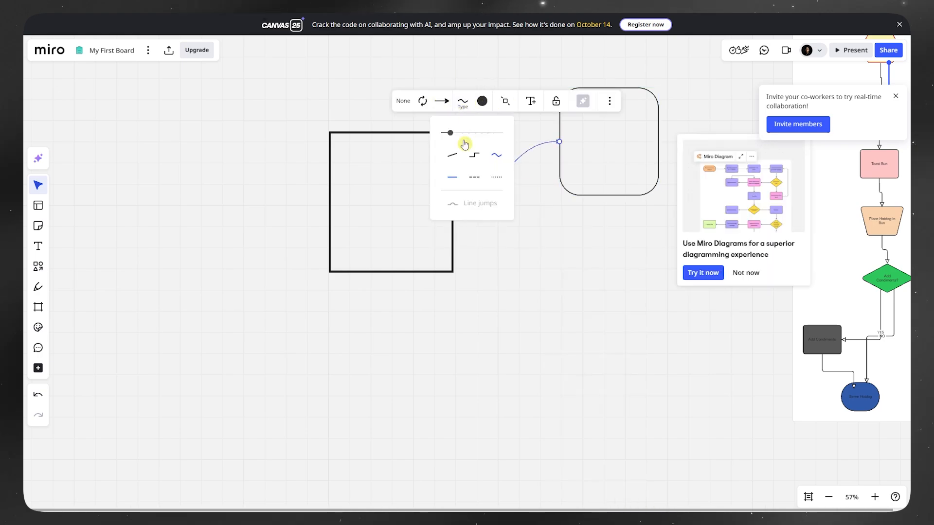
drag(451, 136, 474, 137)
click(550, 256)
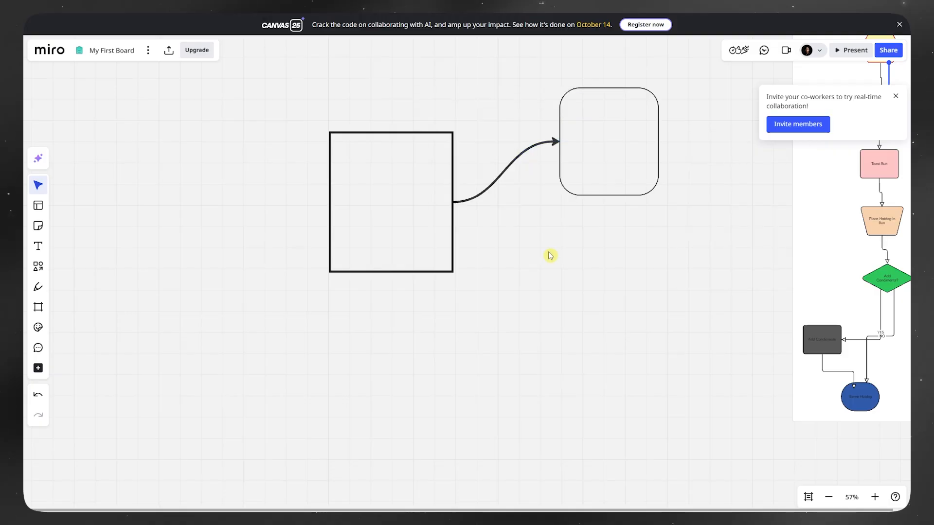